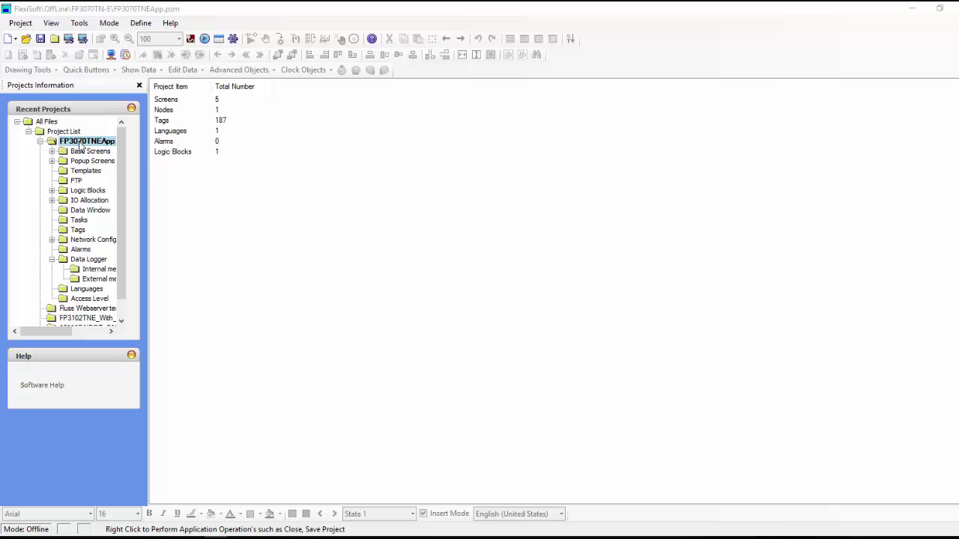
# - Expand Data Logger in the FP3070TNEApp project tree to show Internal and External memory
pyautogui.click(85, 263)
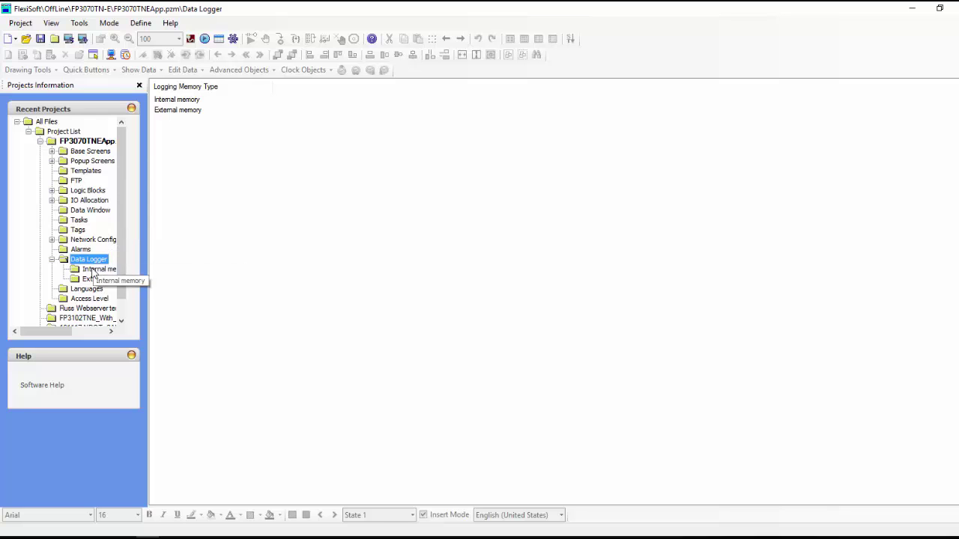
# - Open the Internal memory logger settings and set No. Of Groups to 2
pyautogui.doubleClick(94, 271)
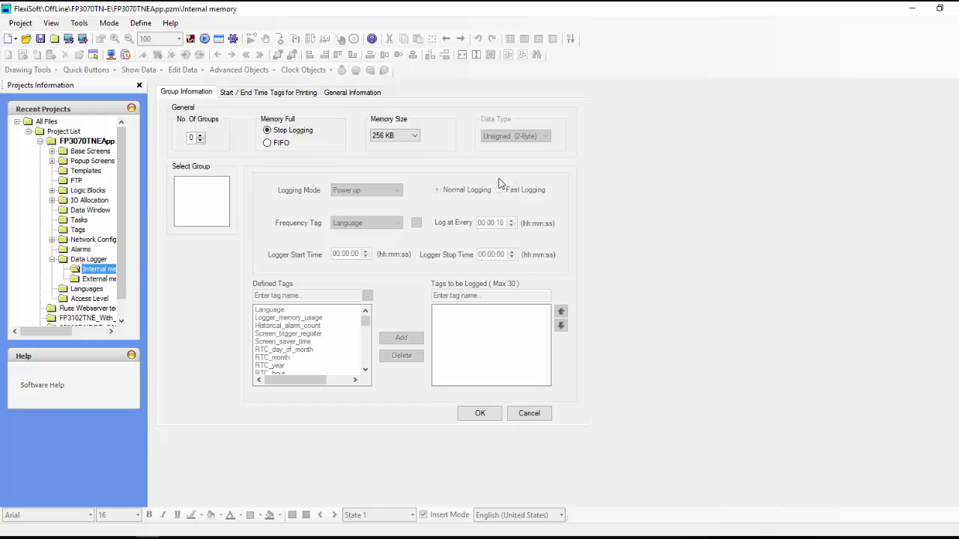
pyautogui.click(199, 137)
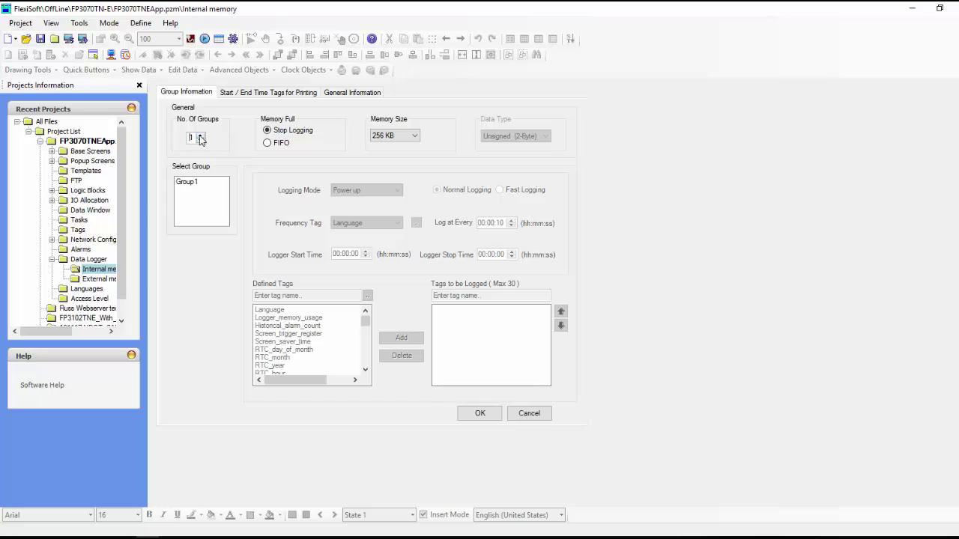
pyautogui.click(193, 183)
pyautogui.click(200, 136)
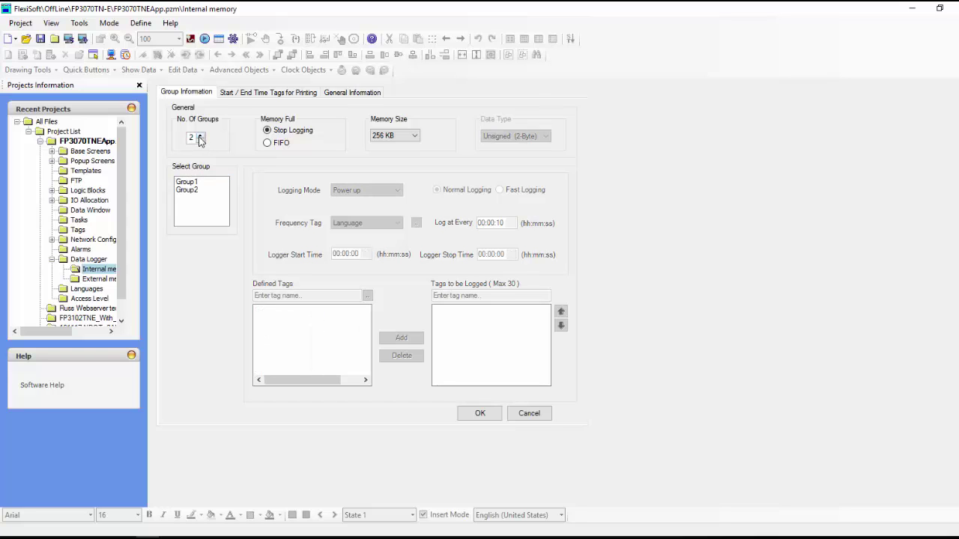
pyautogui.click(200, 136)
pyautogui.click(199, 136)
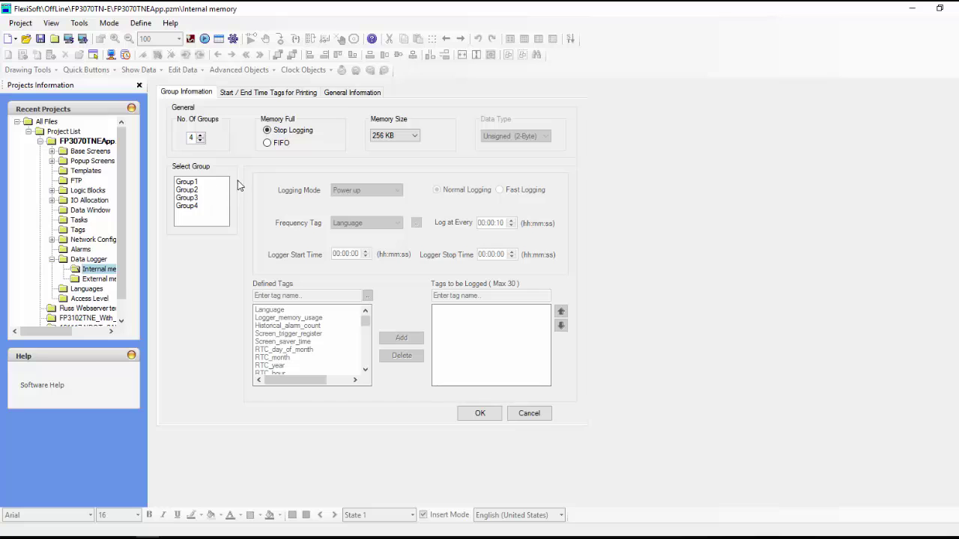
pyautogui.click(200, 141)
pyautogui.click(200, 141)
# - Confirm Group1 and Group2 both keep Unsigned (2-Byte) data type, then reselect Group1
pyautogui.click(186, 183)
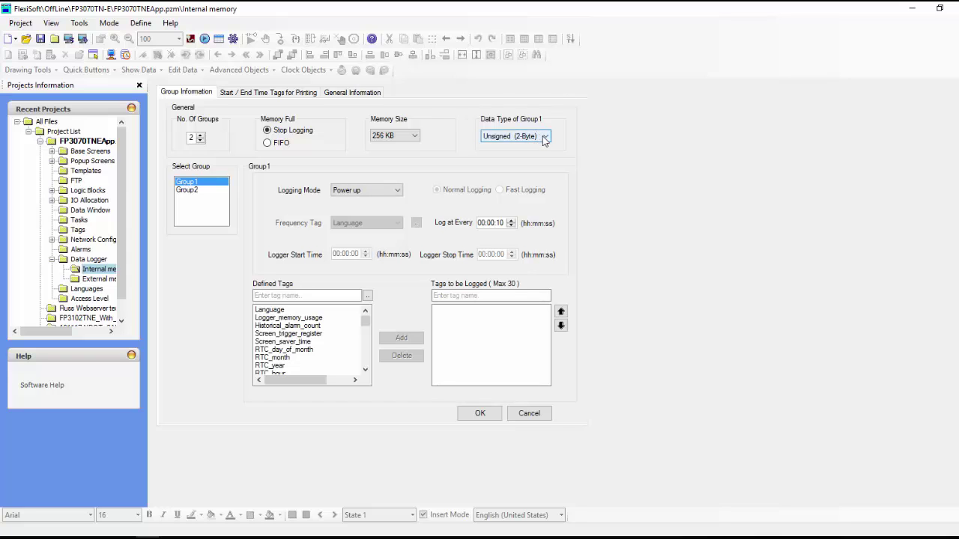
pyautogui.click(544, 137)
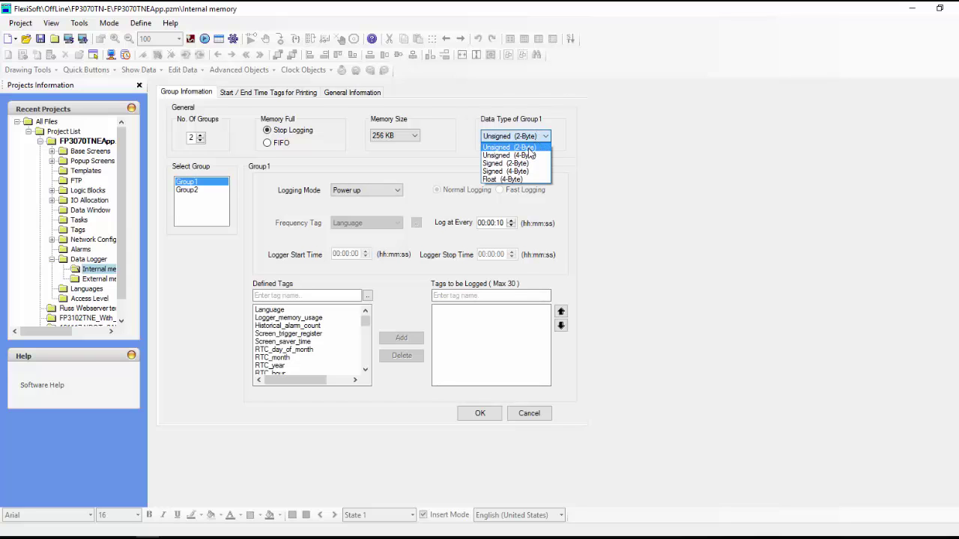
pyautogui.click(539, 138)
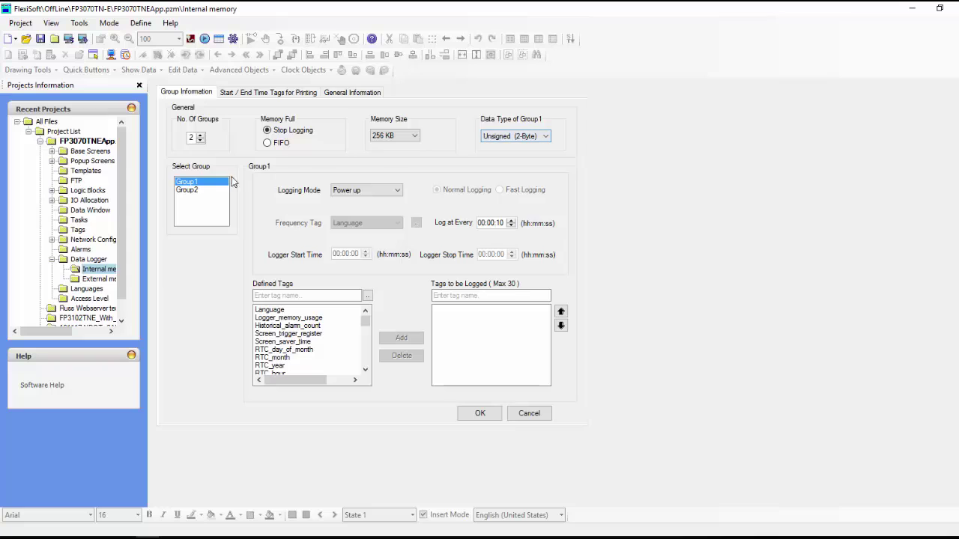
pyautogui.click(189, 190)
pyautogui.click(533, 137)
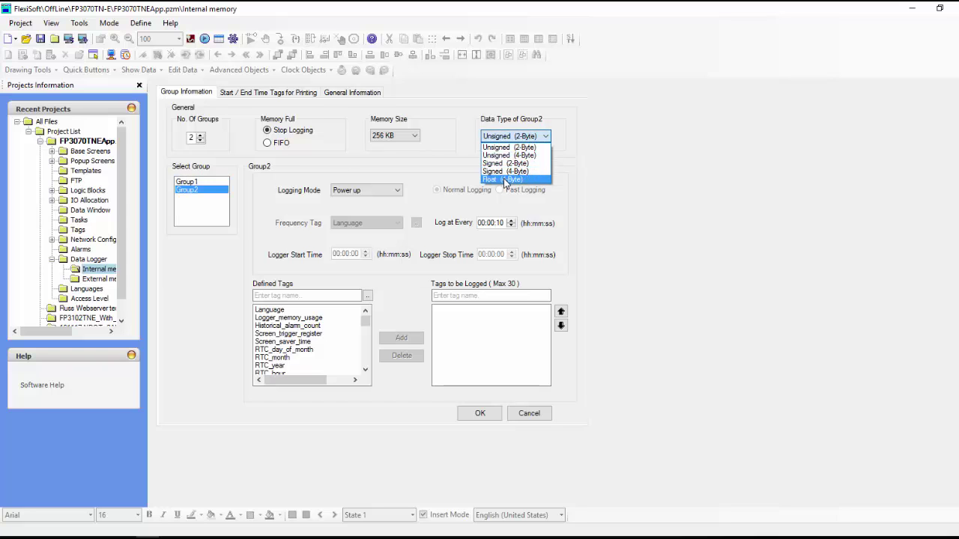
pyautogui.click(442, 161)
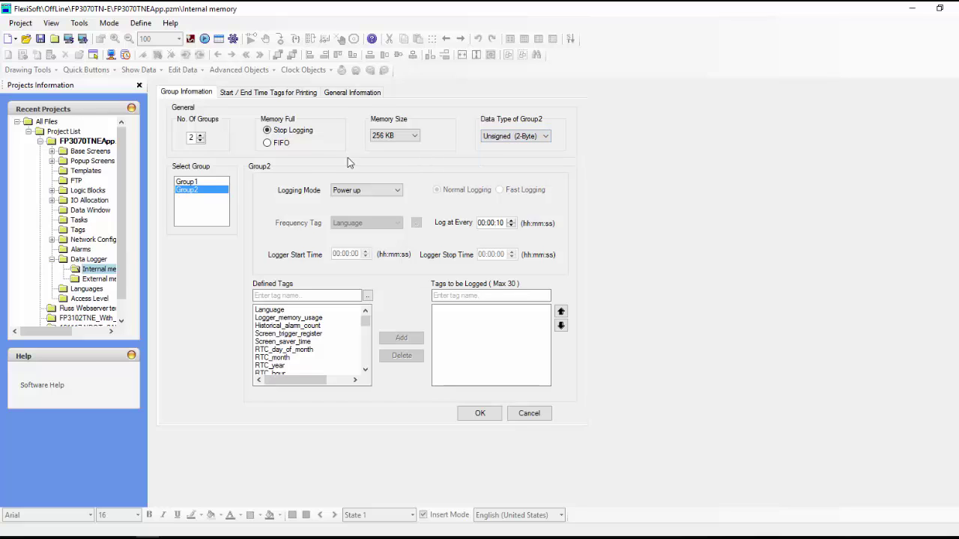
pyautogui.click(196, 182)
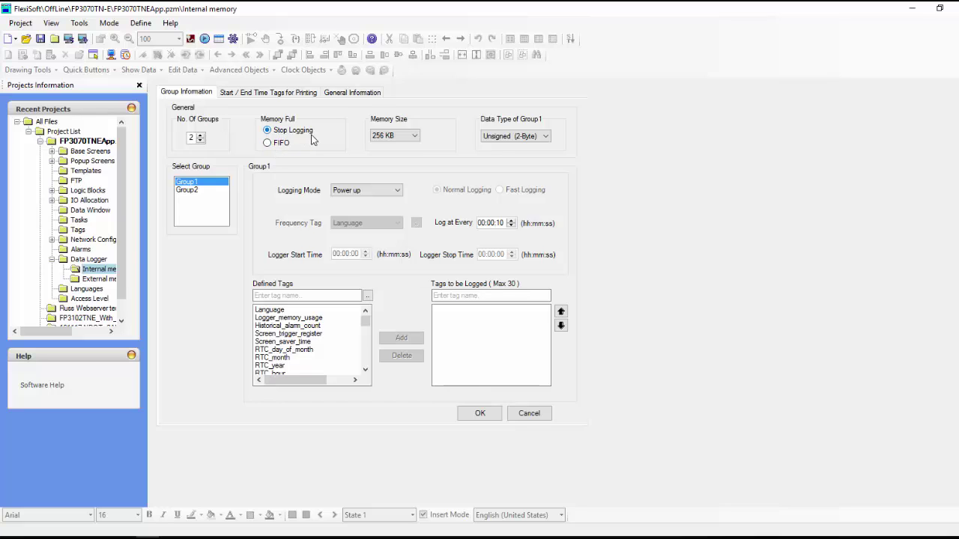
pyautogui.click(267, 143)
pyautogui.click(416, 136)
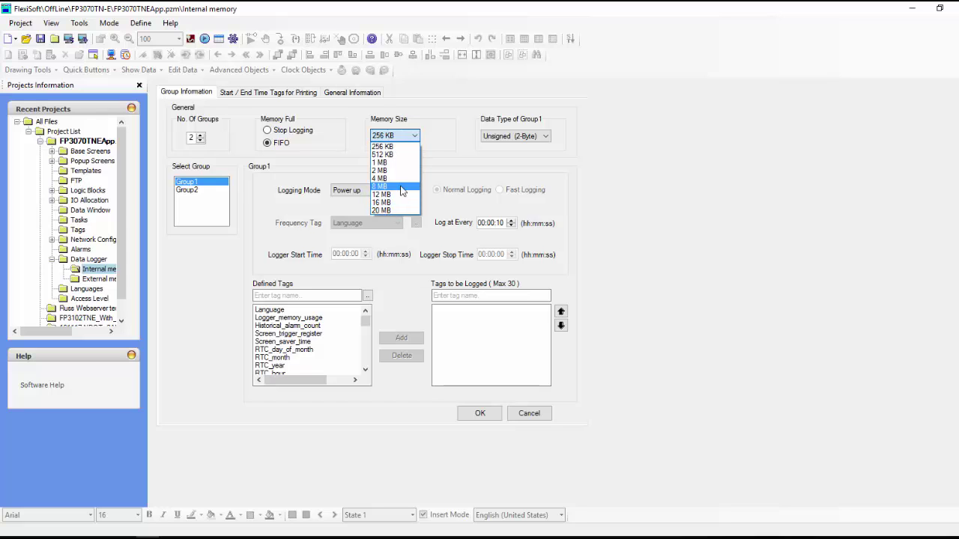
pyautogui.click(416, 138)
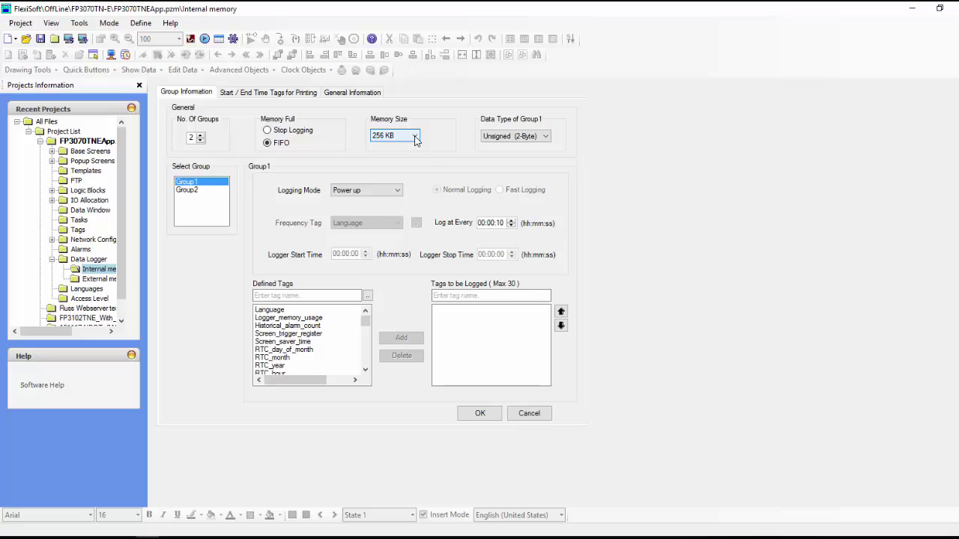
pyautogui.click(416, 138)
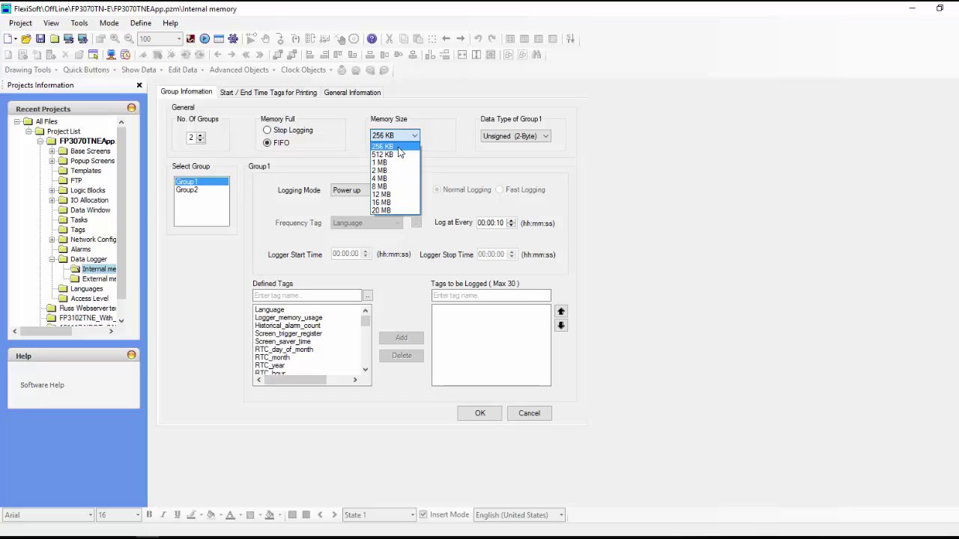
pyautogui.click(398, 147)
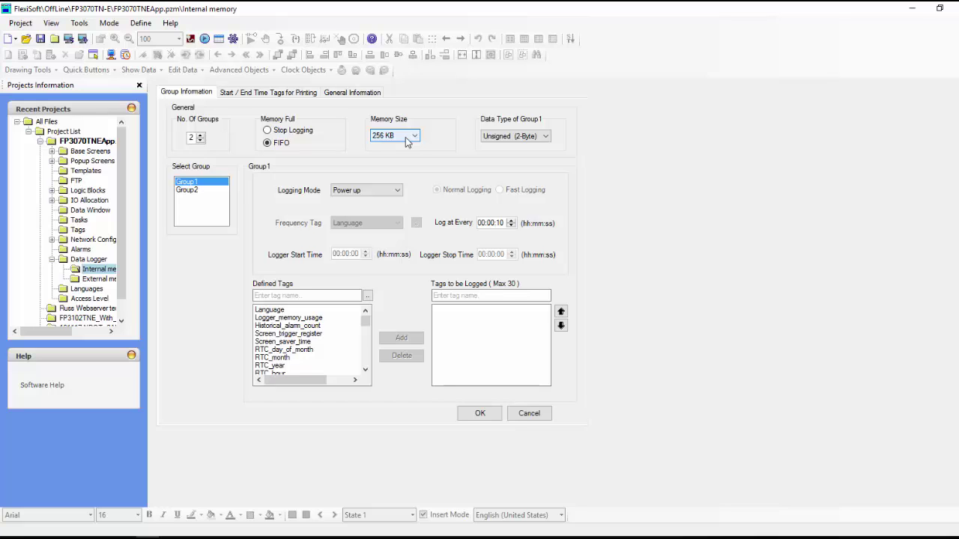
pyautogui.click(407, 140)
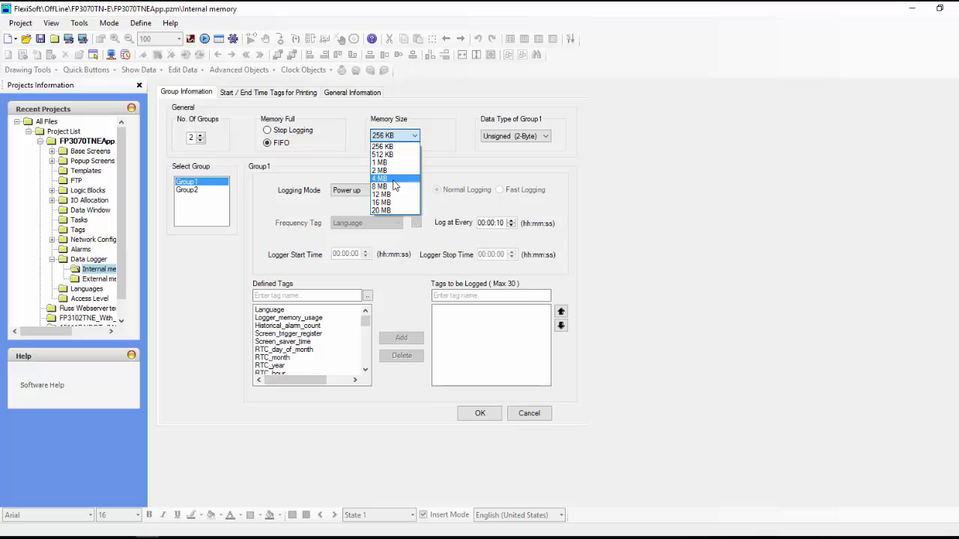
pyautogui.click(391, 147)
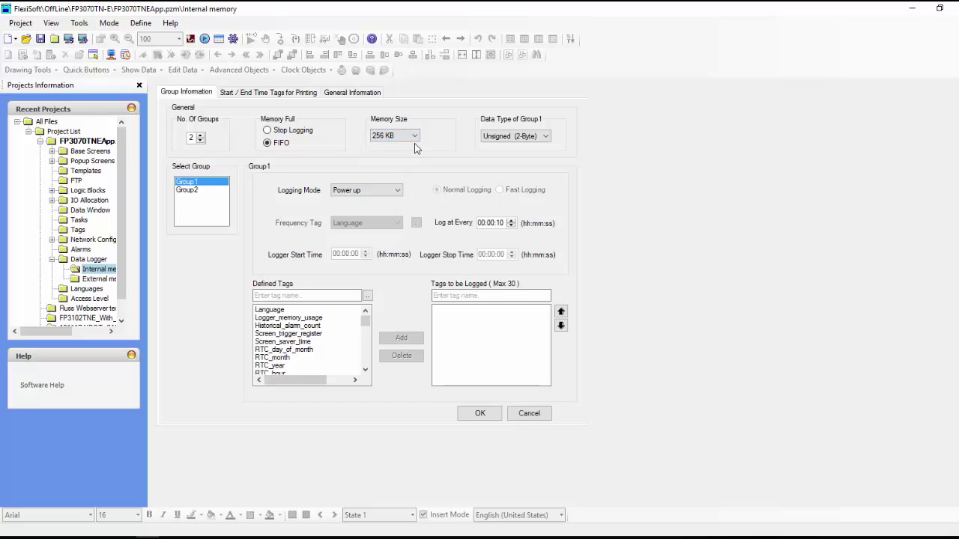
pyautogui.click(545, 137)
pyautogui.click(545, 138)
pyautogui.click(545, 138)
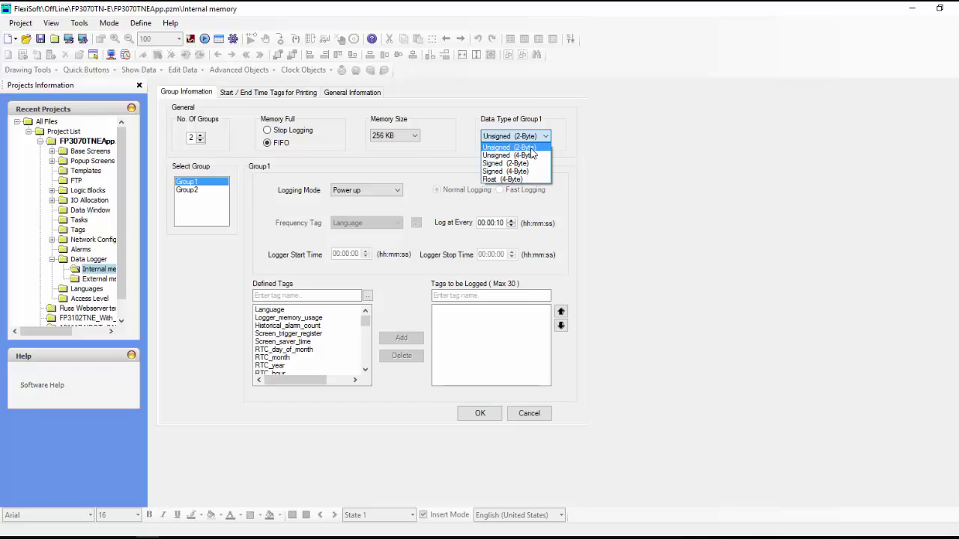
pyautogui.click(531, 149)
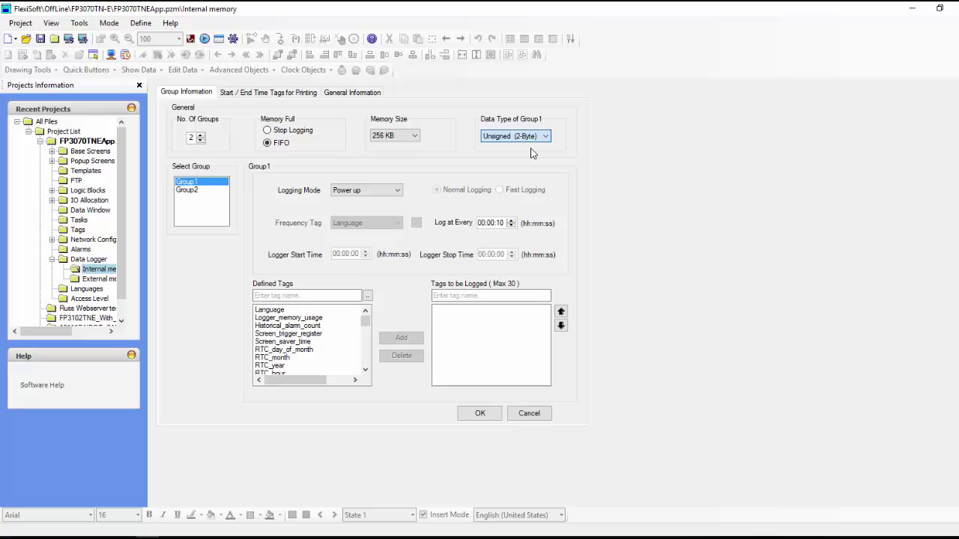
# - Set Group1's Logging Mode to Start/Stop Time
pyautogui.click(398, 192)
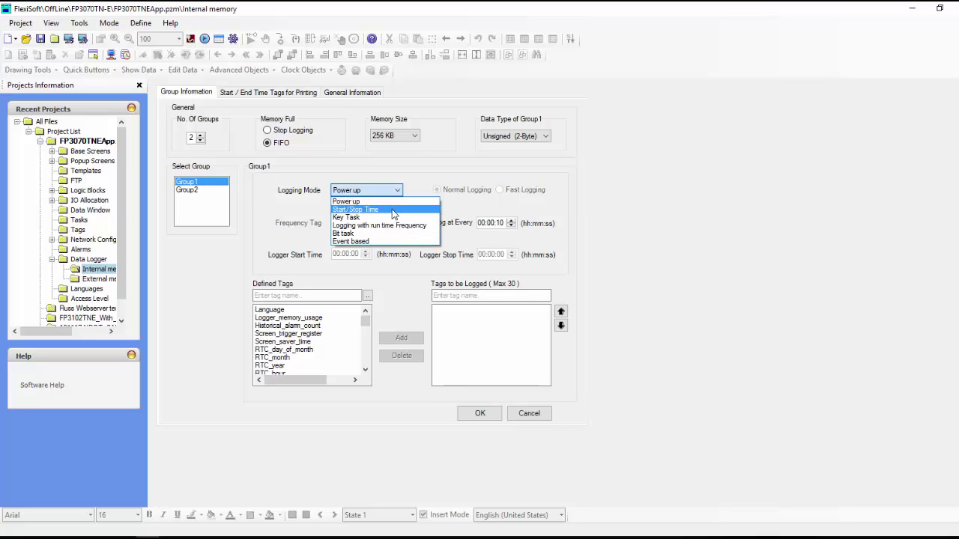
pyautogui.click(393, 212)
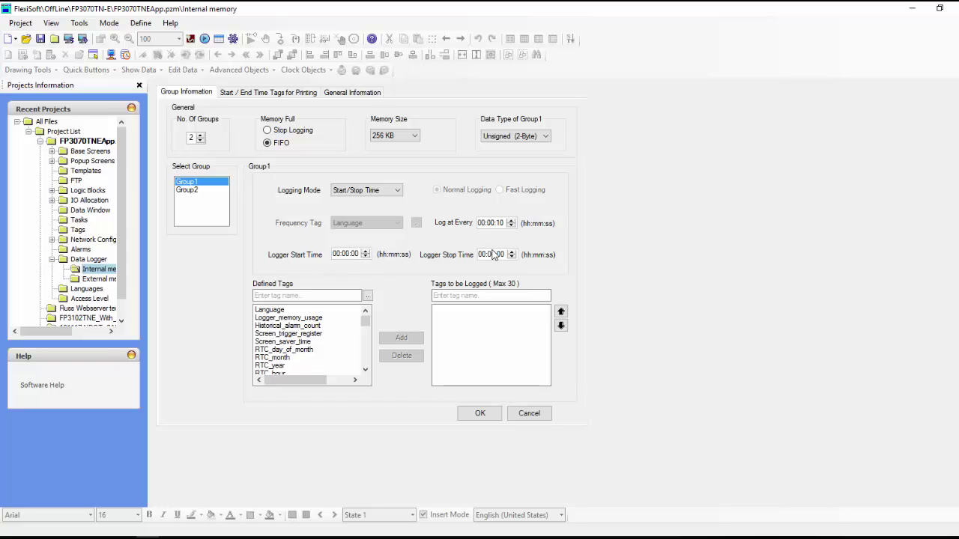
# - Switch Group1 from Key Task to Logging with run time Frequency and accept the 30-minute warning
pyautogui.click(401, 189)
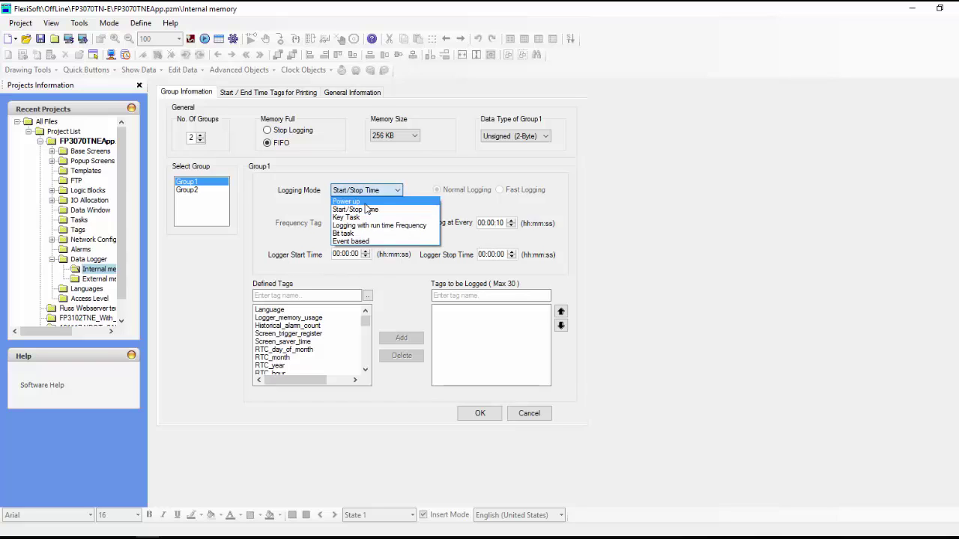
pyautogui.click(354, 217)
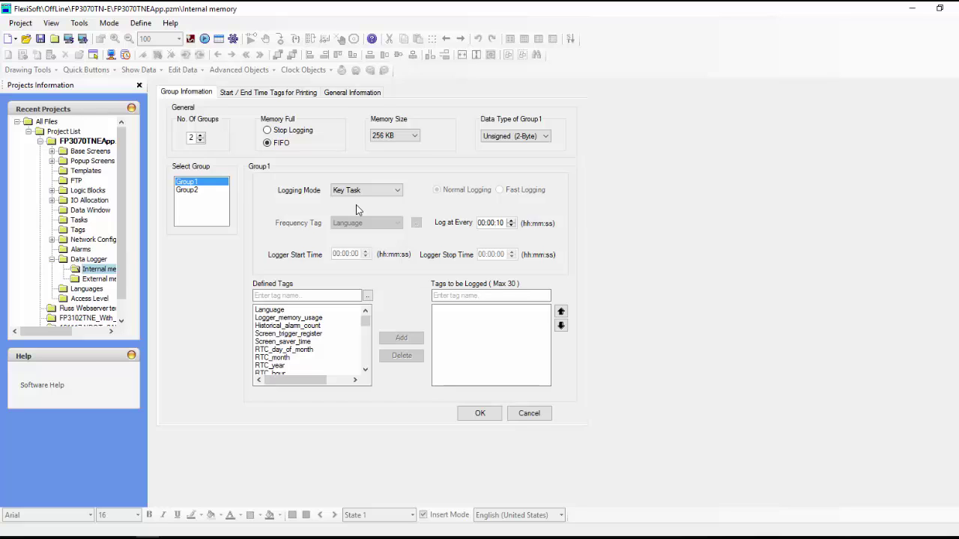
pyautogui.click(396, 191)
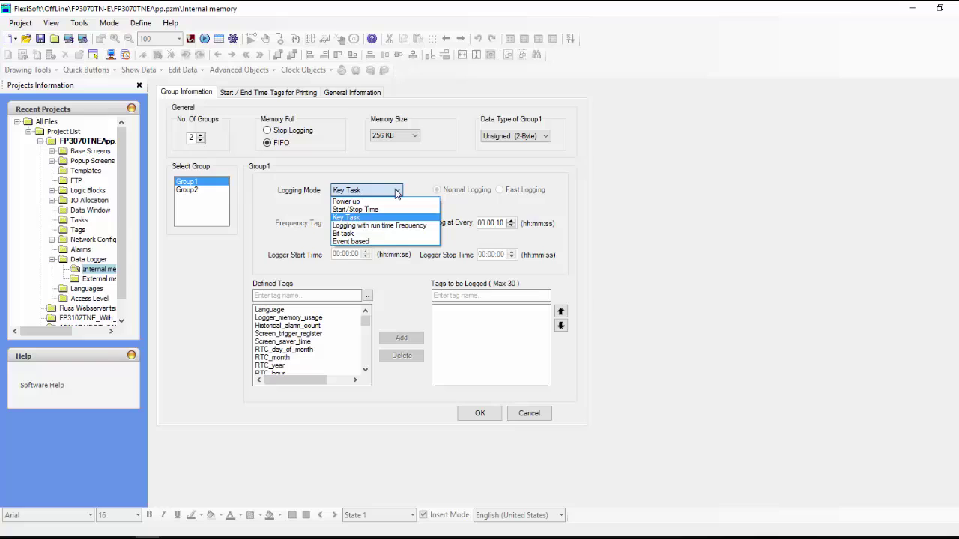
pyautogui.click(384, 226)
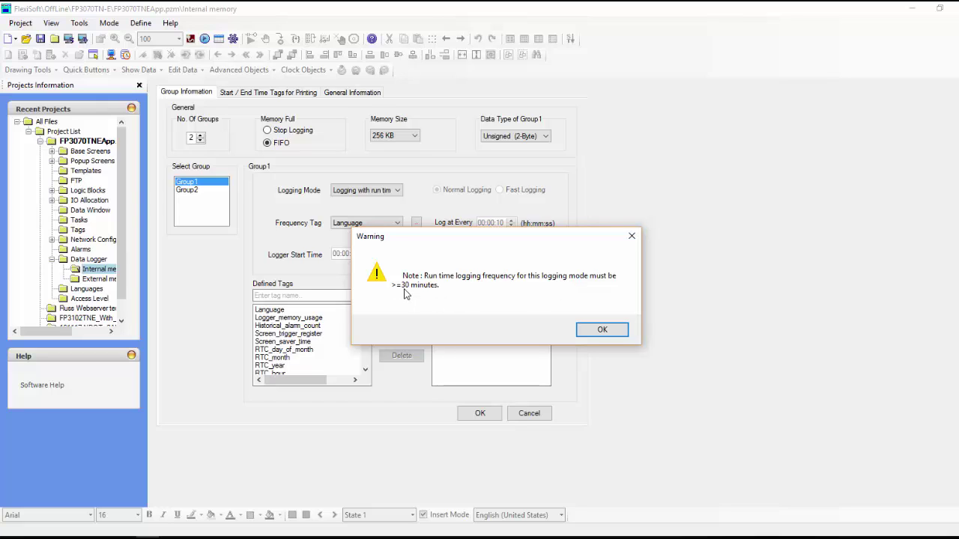
pyautogui.click(602, 331)
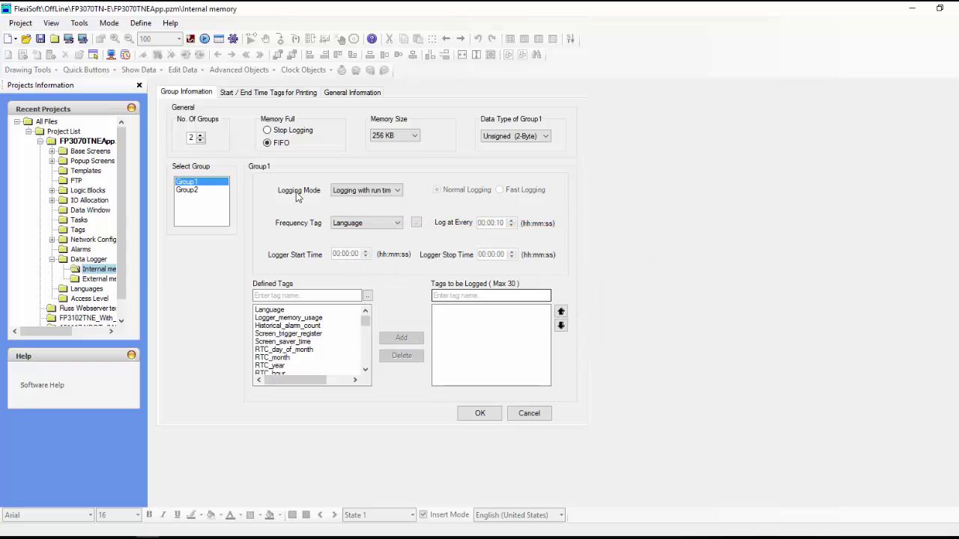
# - Change Group1's Logging Mode to Bit task
pyautogui.click(383, 192)
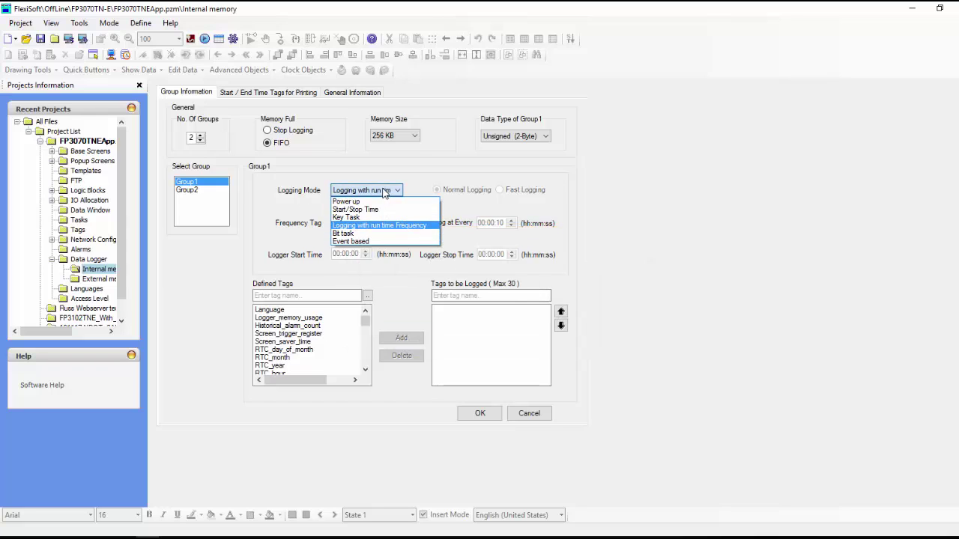
pyautogui.click(379, 233)
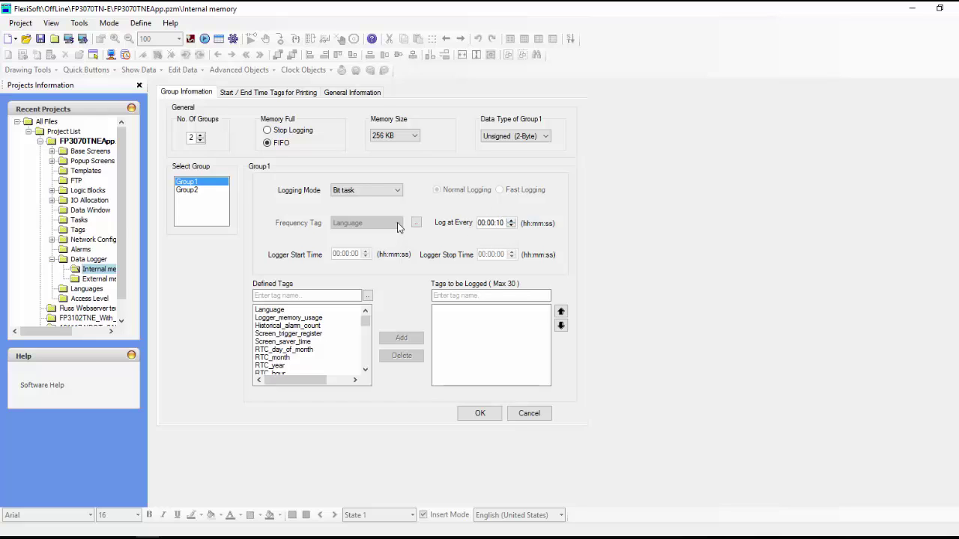
# - Set Group1's Logging Mode to Event based and bring up Select Tag for the Logging bit
pyautogui.click(396, 190)
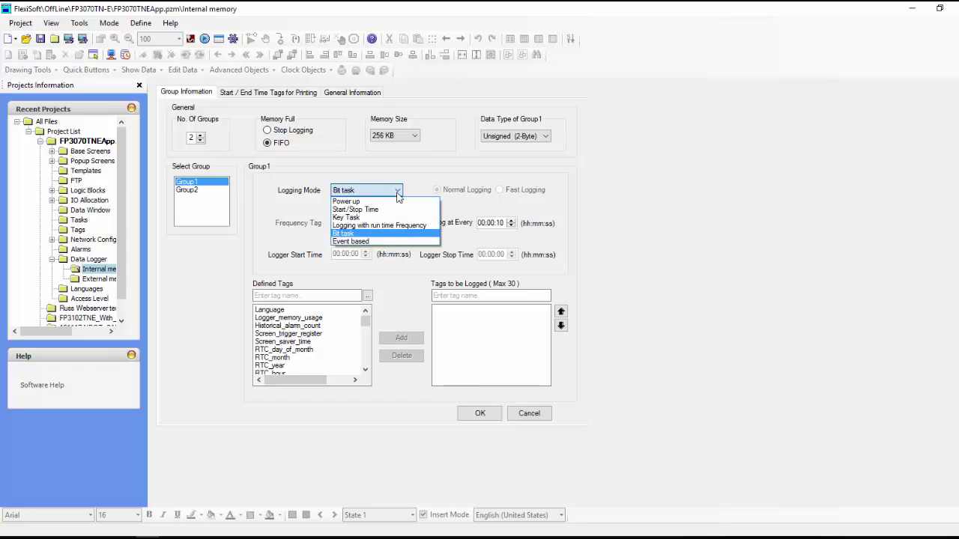
pyautogui.click(363, 242)
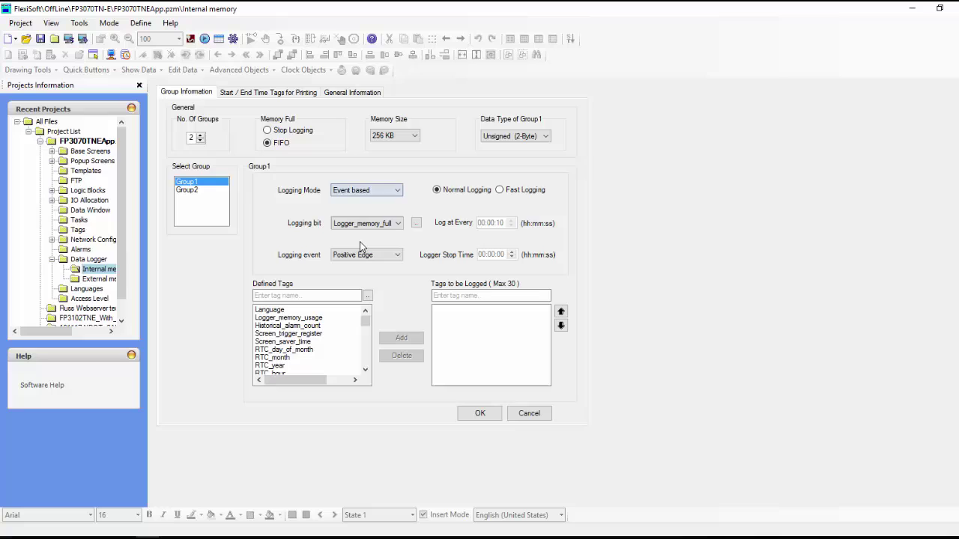
pyautogui.click(416, 224)
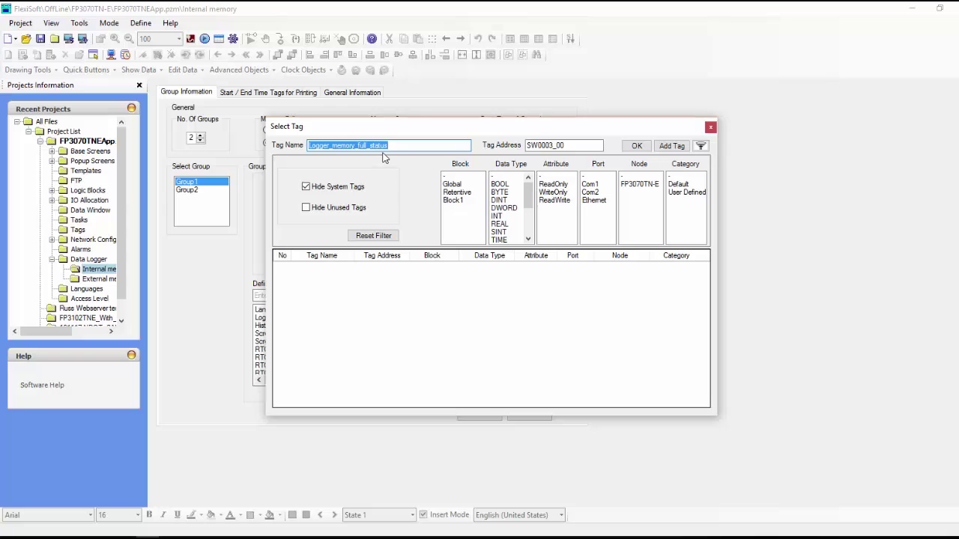
# - Add a new BOOL tag named Logic_Data_Log_Bit and assign it as Group1's logging bit
pyautogui.click(662, 146)
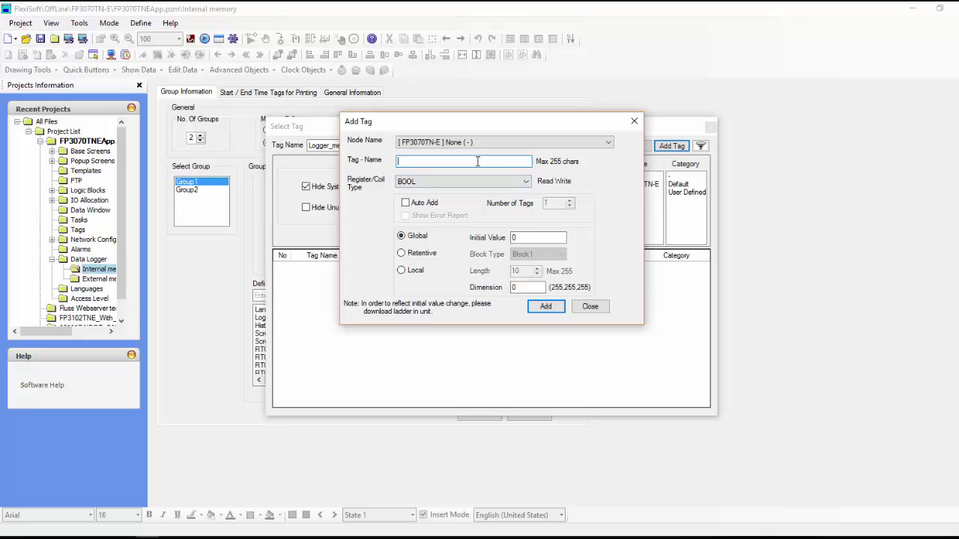
pyautogui.write('Logic_')
pyautogui.write('B')
pyautogui.press('BackSpace')
pyautogui.press('BackSpace')
pyautogui.write('Data_Log_Bit')
pyautogui.click(544, 308)
pyautogui.click(587, 307)
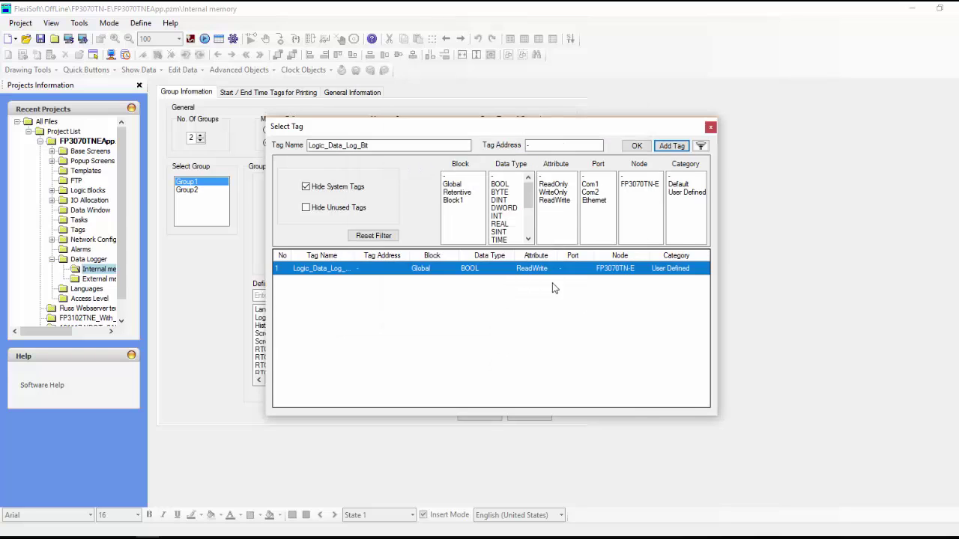
pyautogui.doubleClick(355, 270)
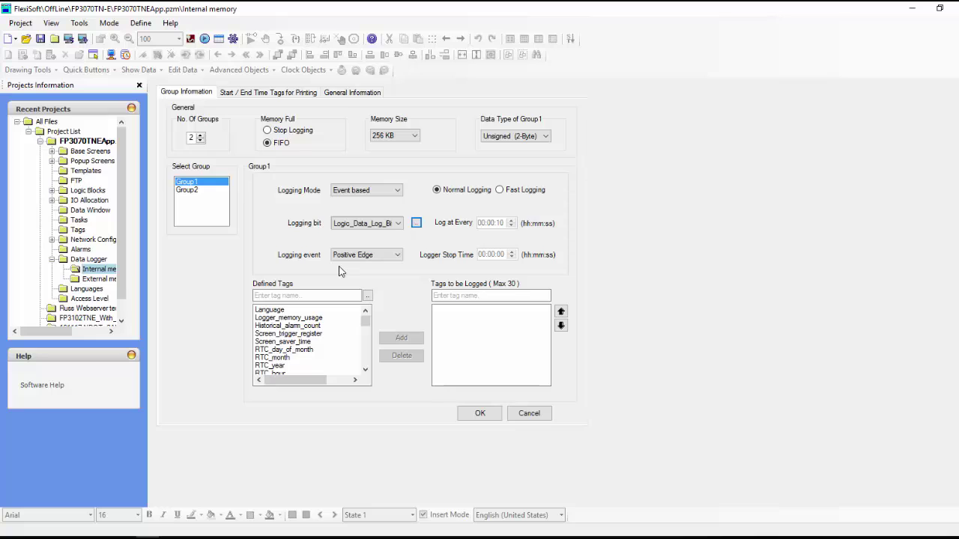
pyautogui.click(371, 256)
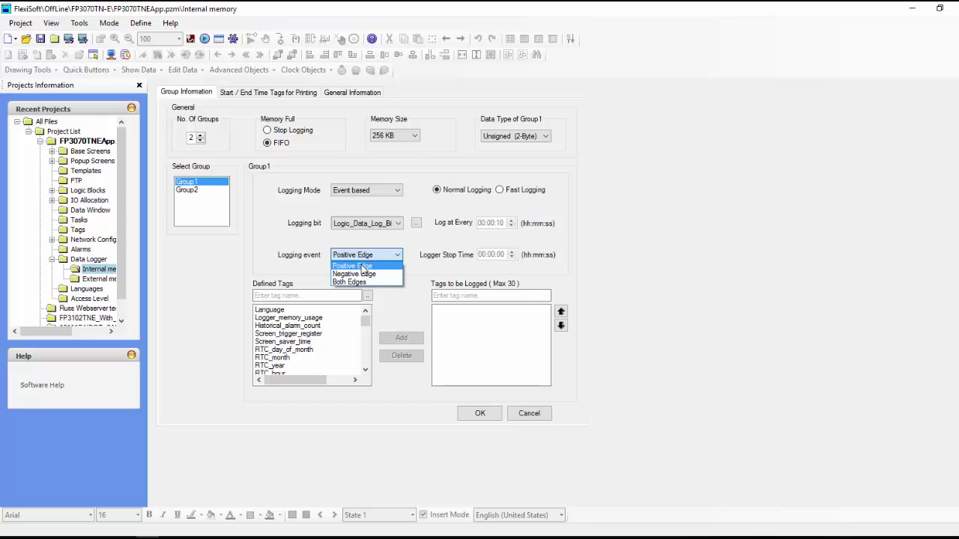
pyautogui.click(362, 266)
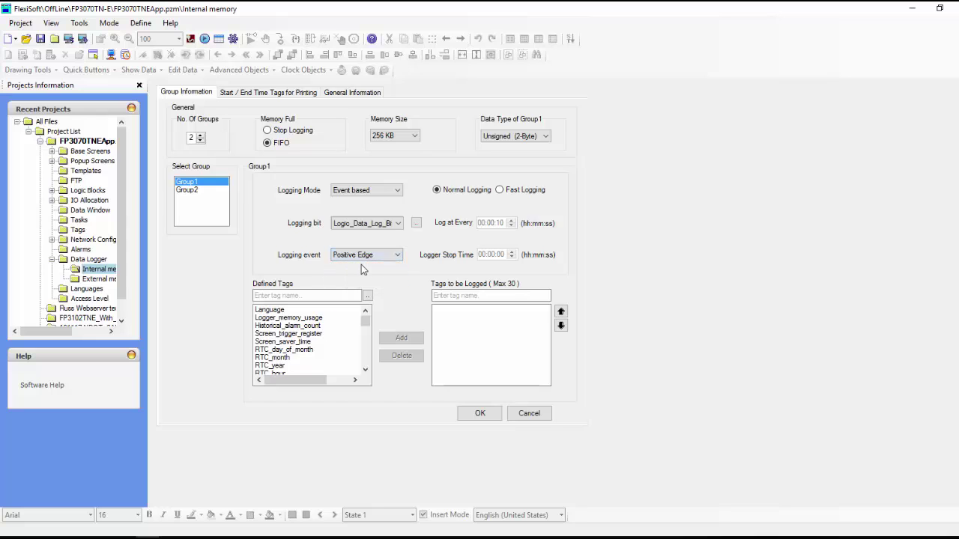
pyautogui.click(385, 222)
pyautogui.click(499, 191)
pyautogui.click(437, 190)
# - Add Screen_trigger_register from Defined Tags to Group1's tags to be logged
pyautogui.click(282, 319)
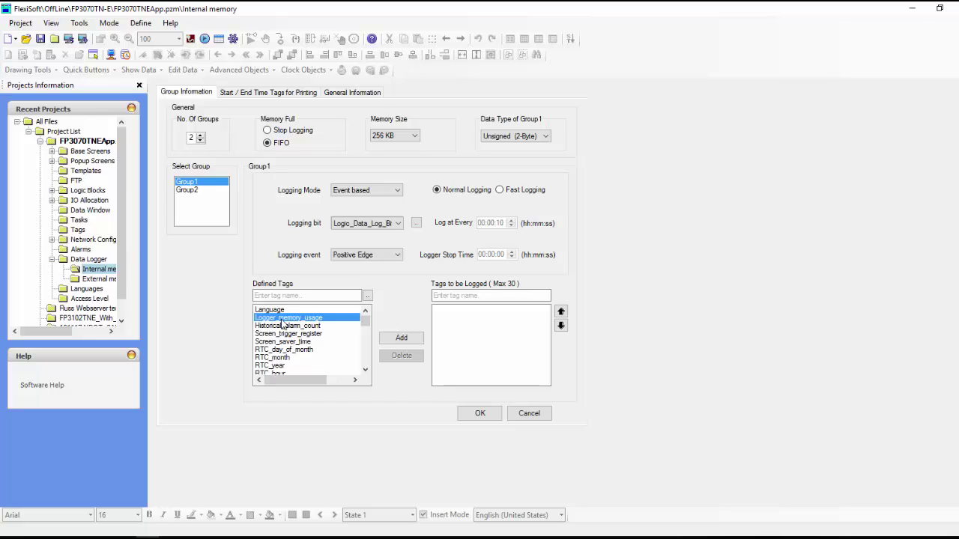
pyautogui.click(285, 326)
pyautogui.click(285, 335)
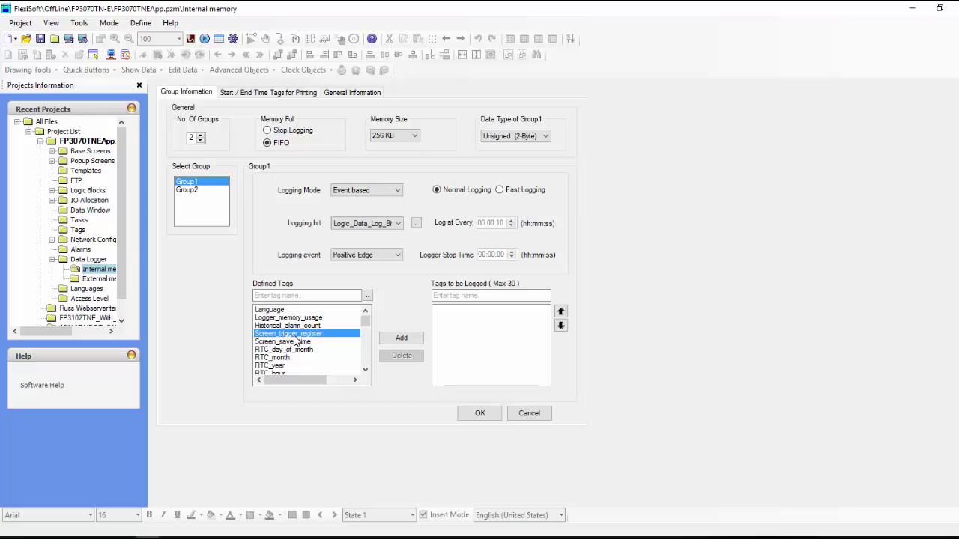
pyautogui.click(403, 338)
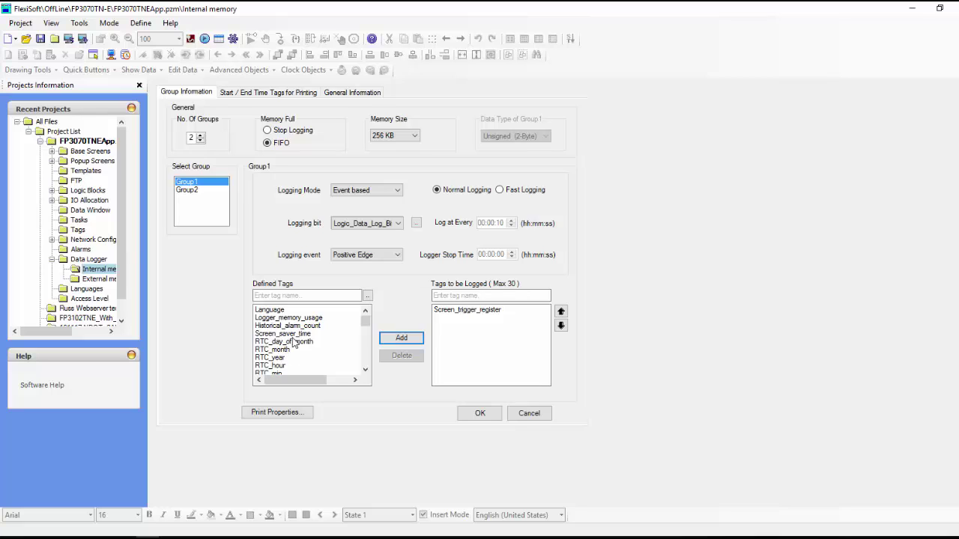
pyautogui.click(365, 369)
pyautogui.click(365, 370)
pyautogui.click(365, 370)
pyautogui.click(364, 370)
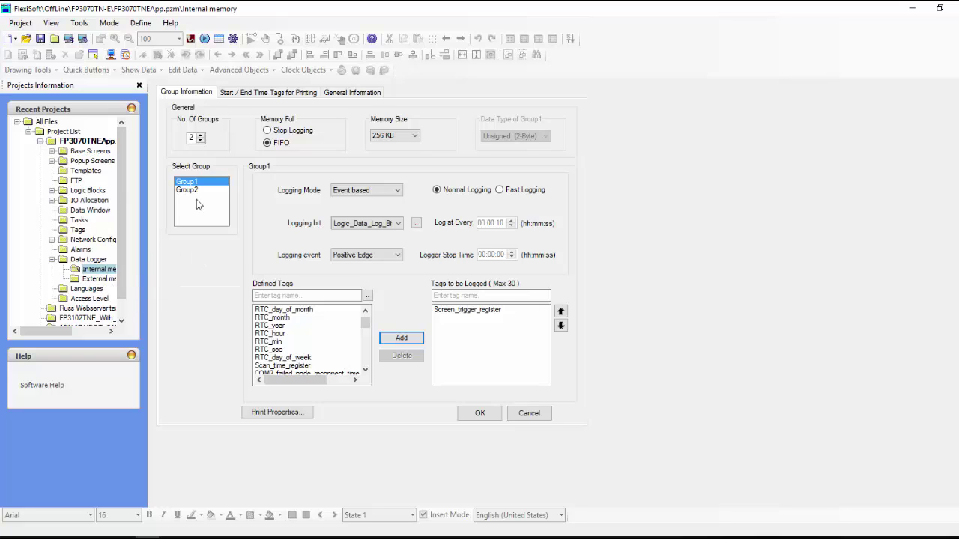
pyautogui.click(170, 23)
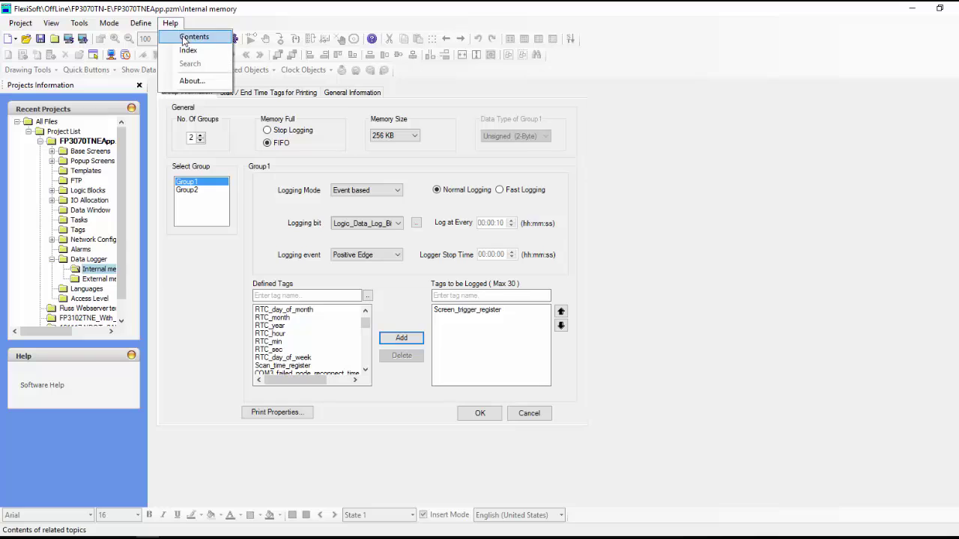
pyautogui.click(205, 81)
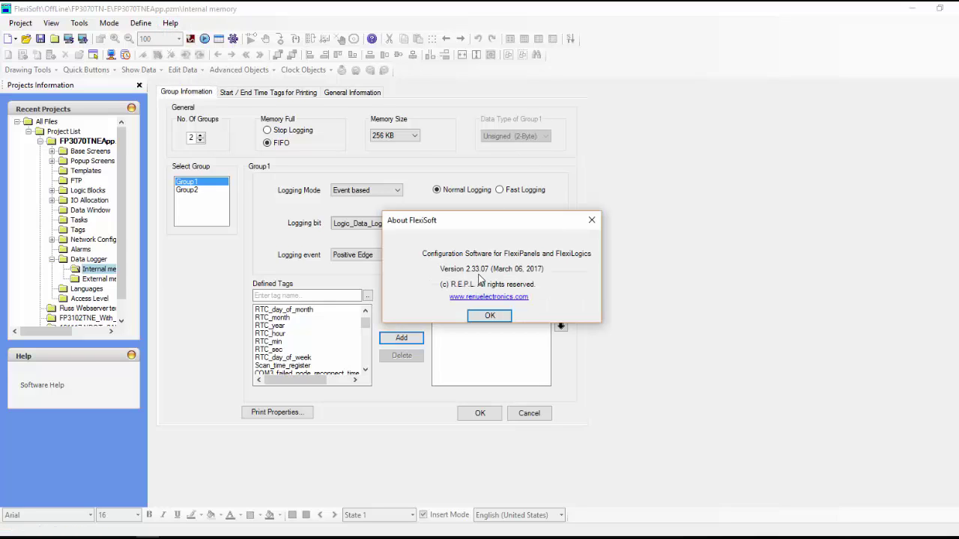
pyautogui.click(502, 318)
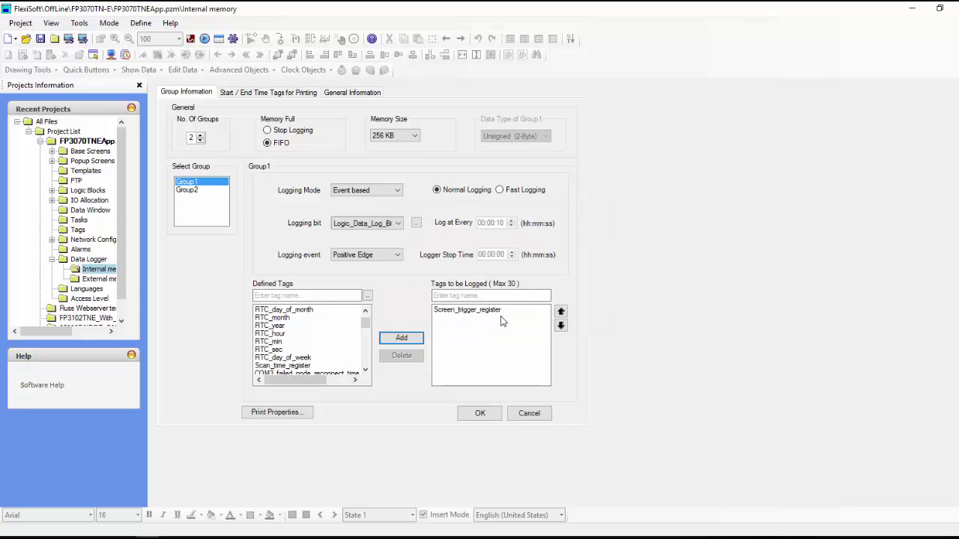